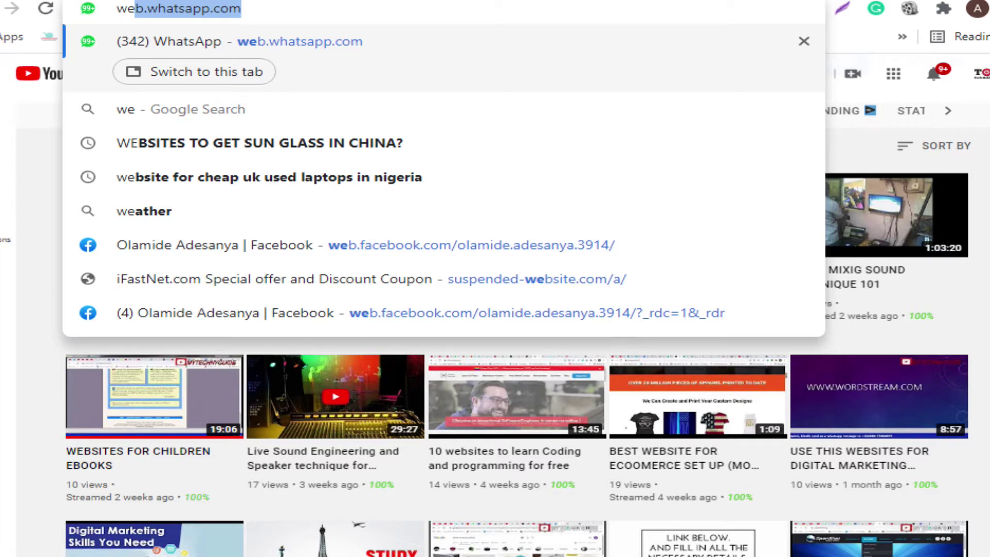
- Try to open the site web.veepar.com
key("Right")
key("BackSpace")
key("BackSpace")
key("BackSpace")
key("BackSpace")
key("BackSpace")
key("BackSpace")
key("BackSpace")
key("BackSpace")
key("BackSpace")
key("BackSpace")
key("BackSpace")
key("BackSpace")
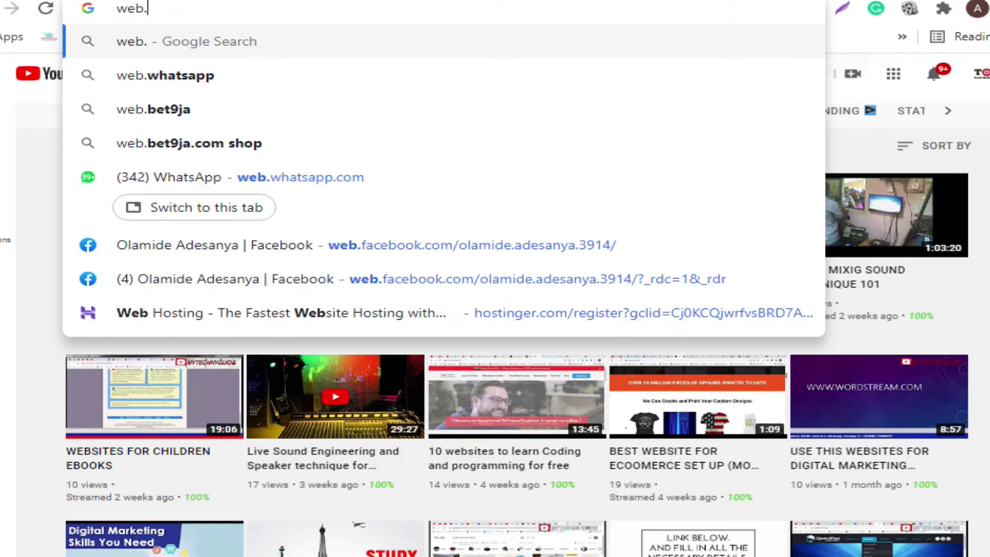
type("vee")
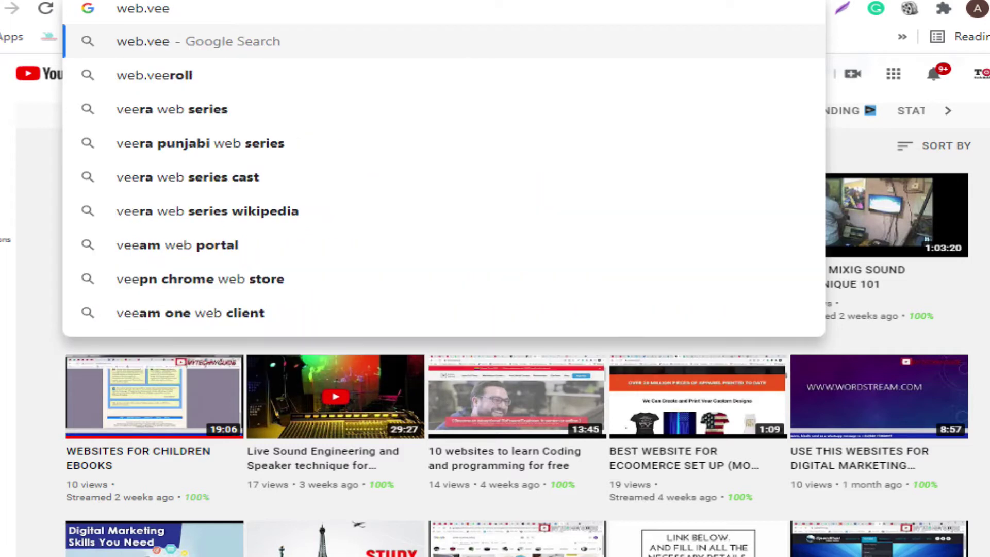
type("par.com")
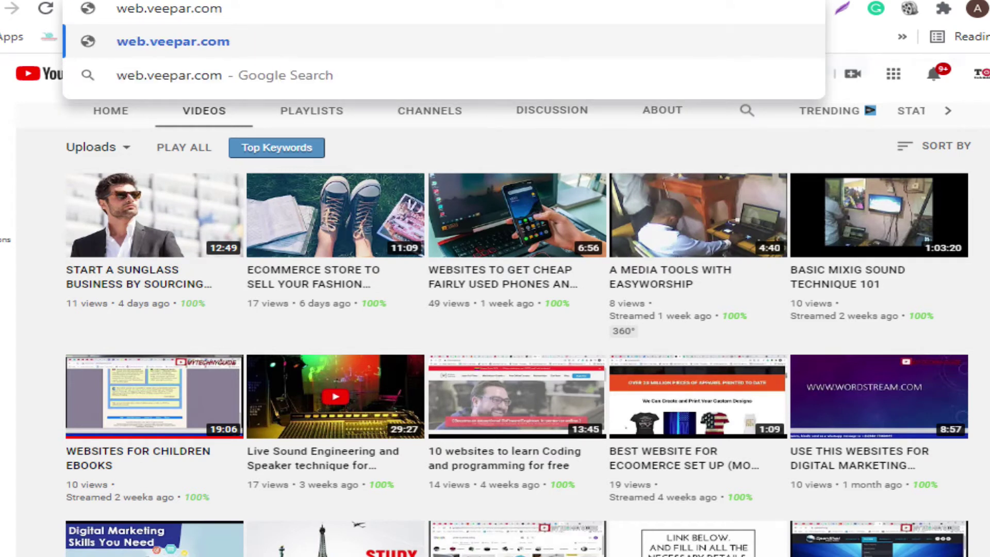
key("Return")
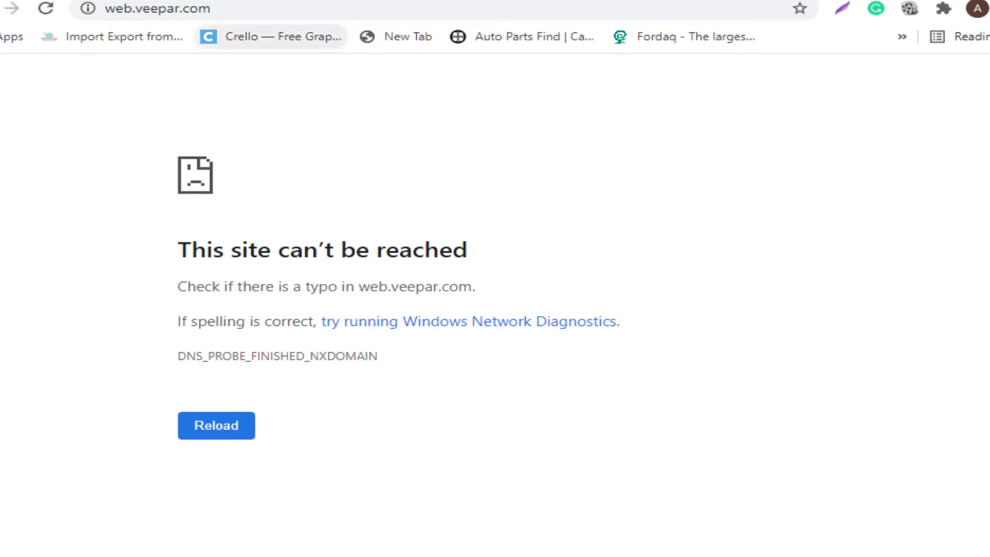
- Correct the misspelled web address to web.vepaar.com and load the site
left_click(157, 8)
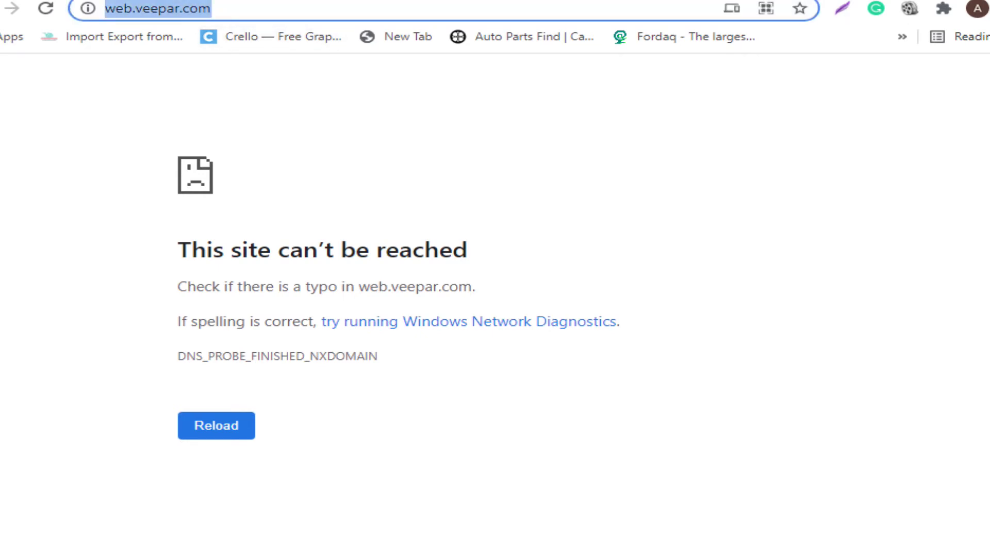
left_click(159, 8)
key("BackSpace")
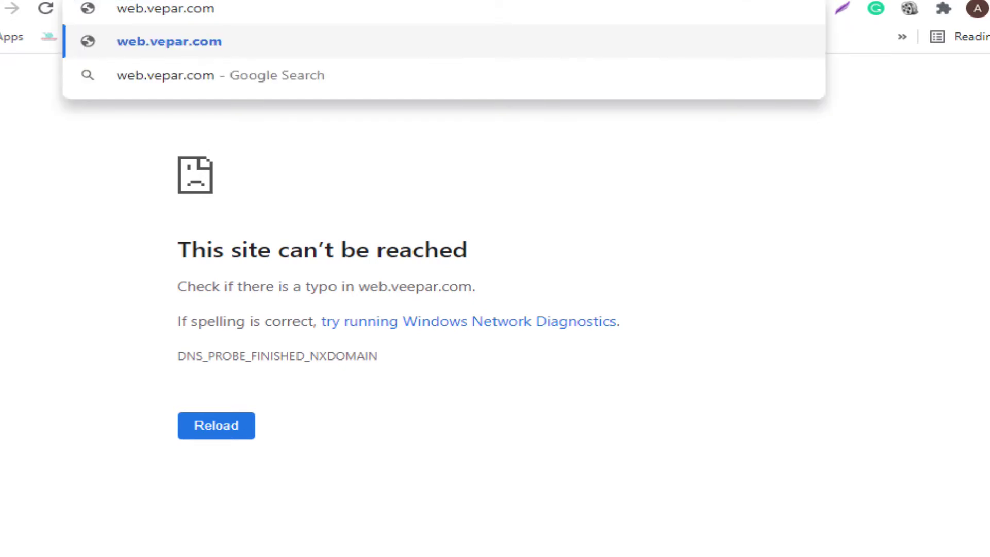
left_click(172, 8)
type("a")
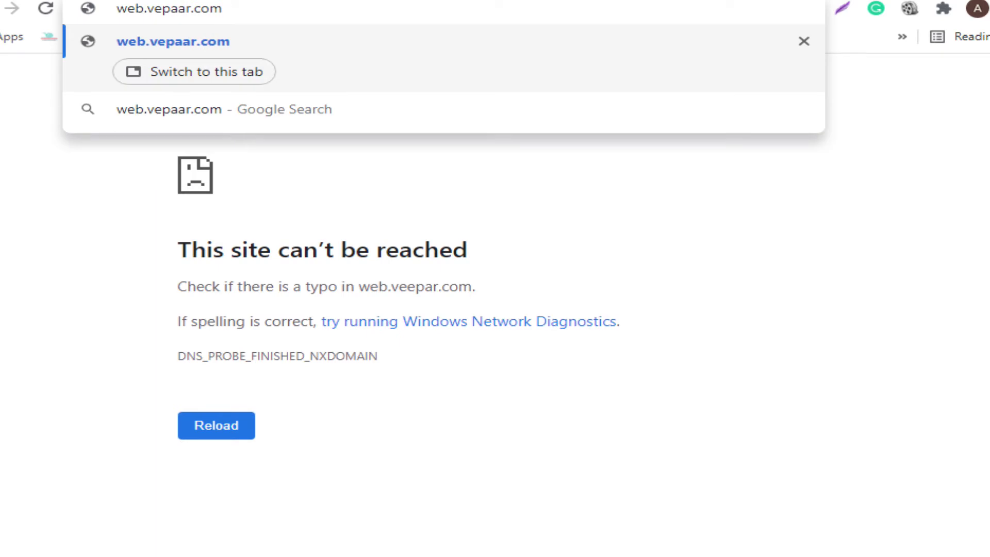
key("End")
key("Return")
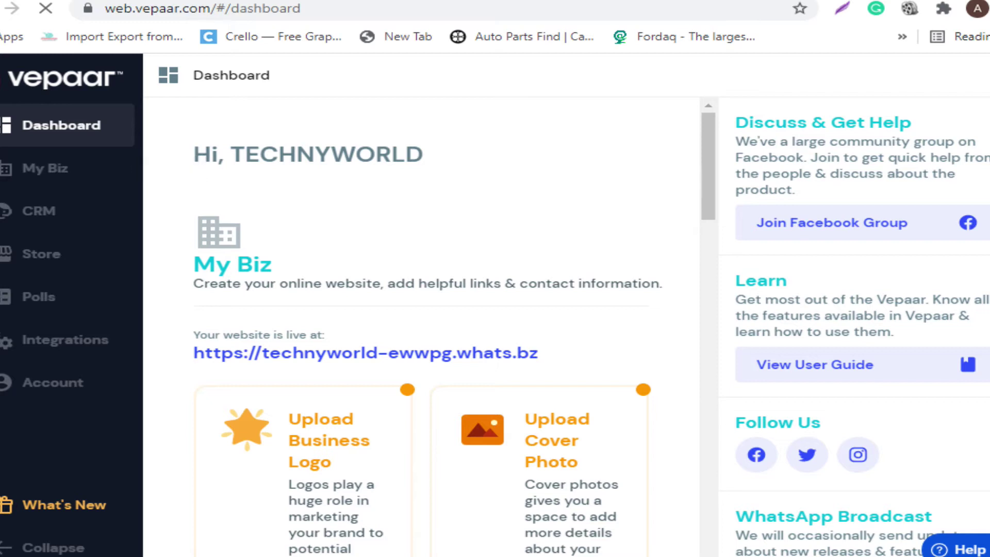
- Look over the help, learning, social and broadcast options beside the main dashboard
scroll(854, 330, "down", 7)
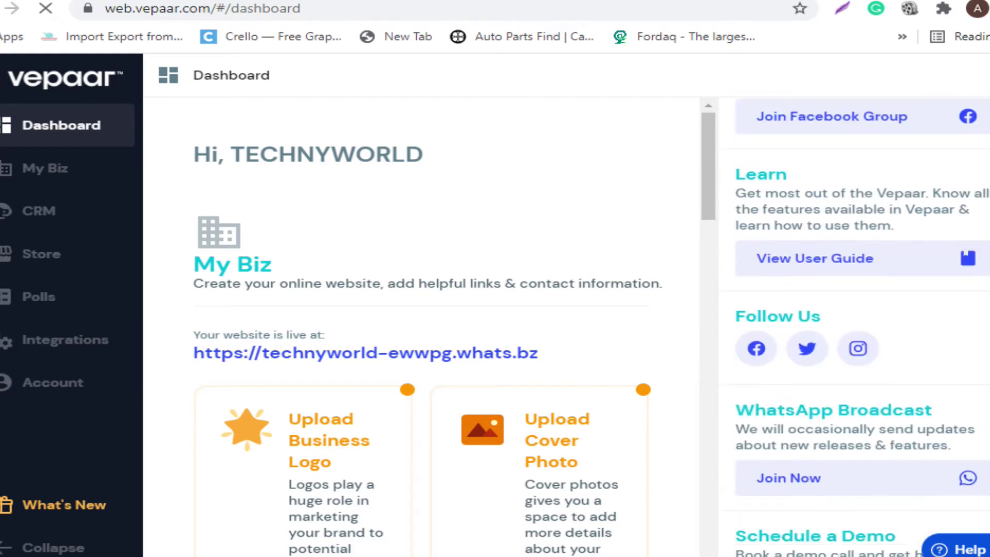
scroll(854, 330, "up", 5)
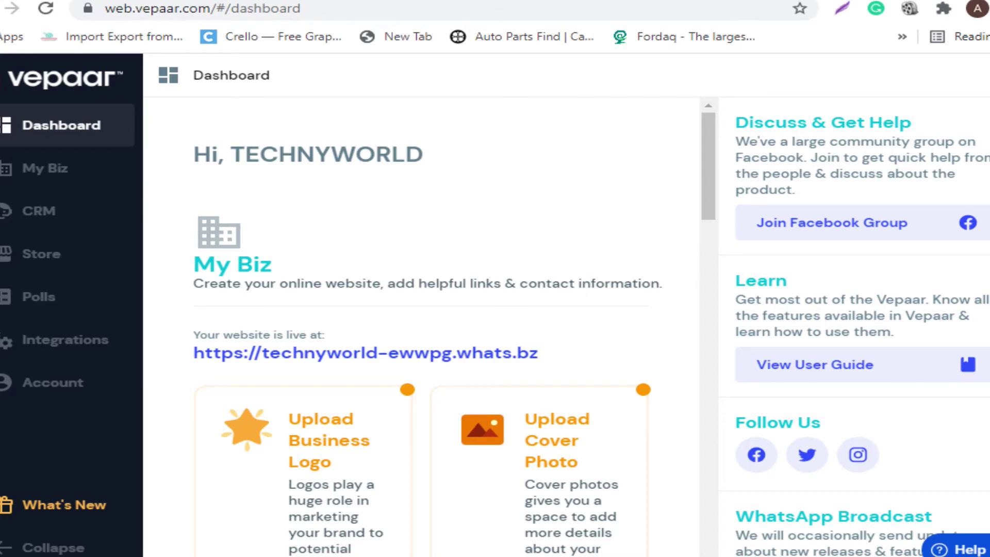
scroll(856, 325, "down", 7)
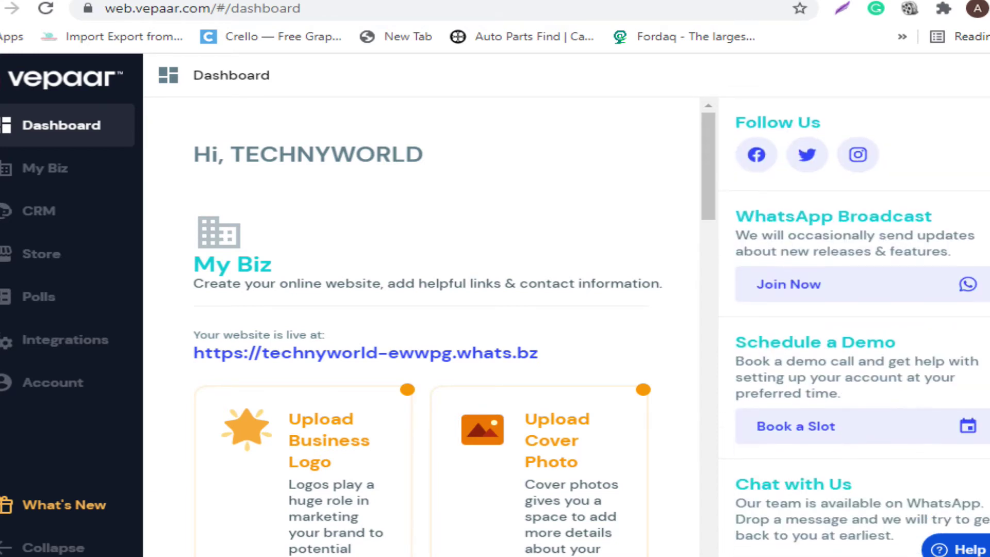
scroll(856, 324, "up", 7)
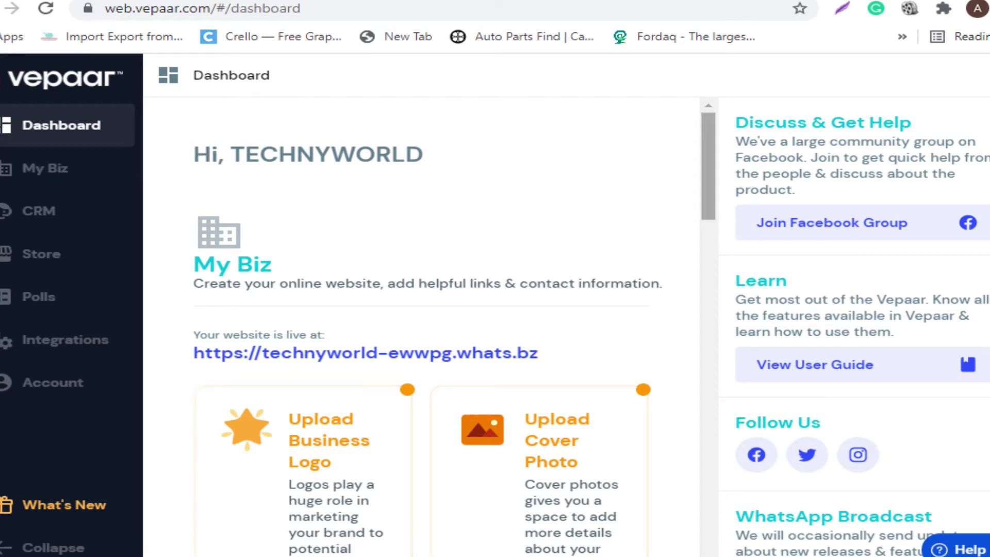
- Open the My Biz business info and view its WhatsApp numbers and social links
scroll(538, 309, "down", 4)
left_click(539, 310)
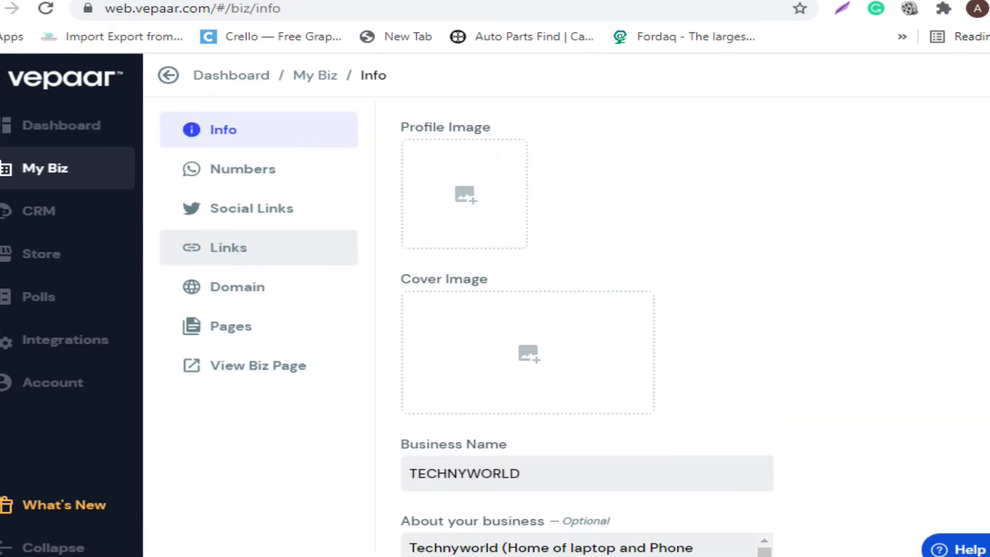
left_click(242, 170)
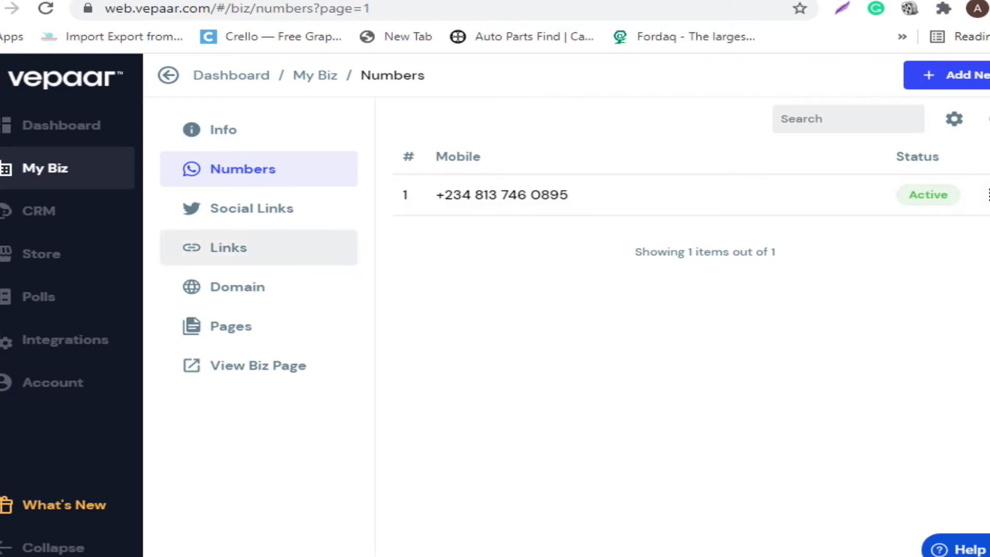
left_click(252, 209)
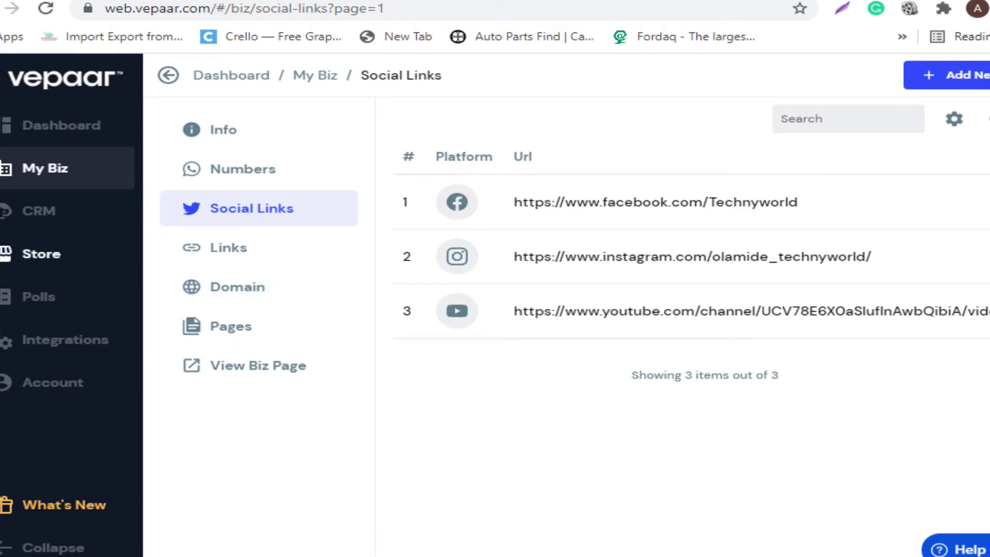
- Examine the Store dashboard's order, payment and revenue summaries along with its product and settings sections
left_click(41, 253)
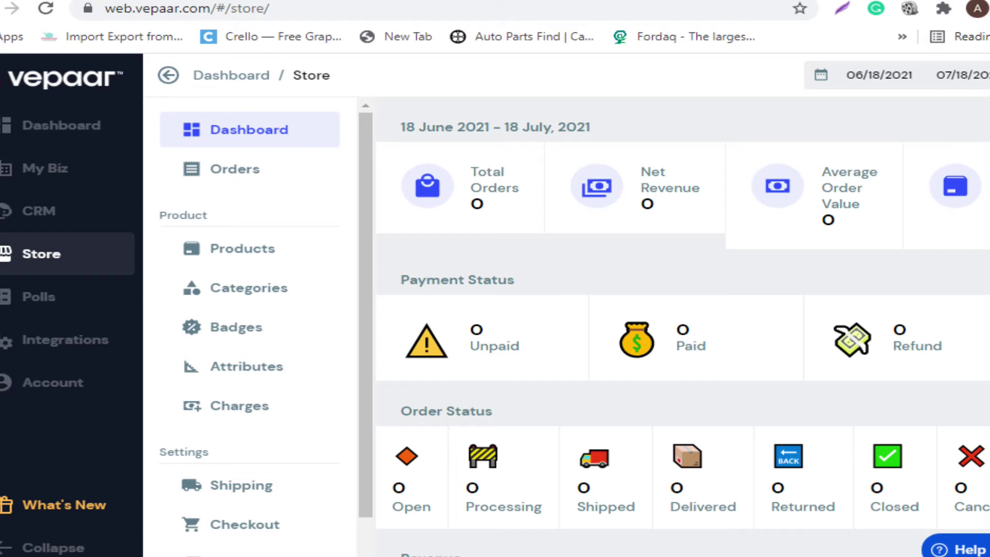
scroll(682, 330, "down", 15)
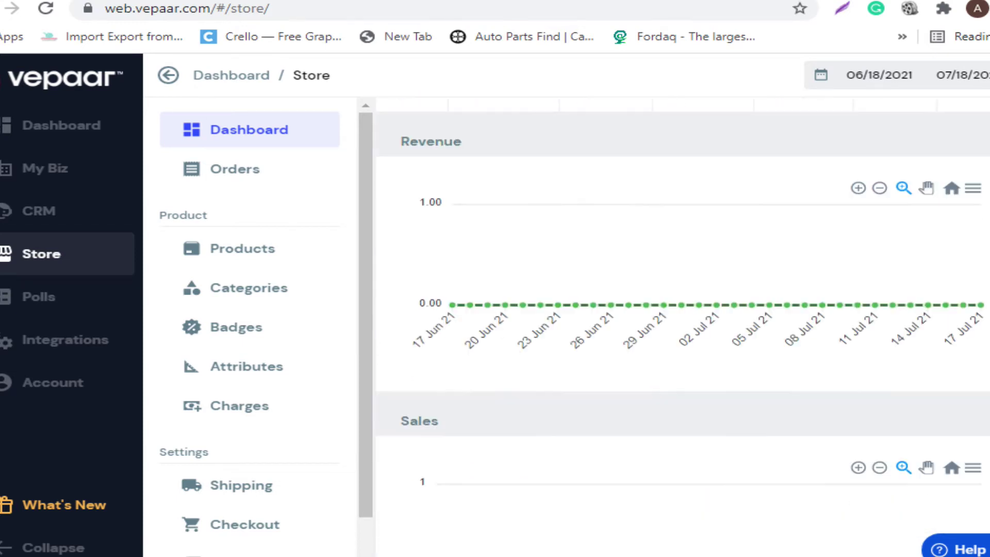
scroll(683, 330, "up", 7)
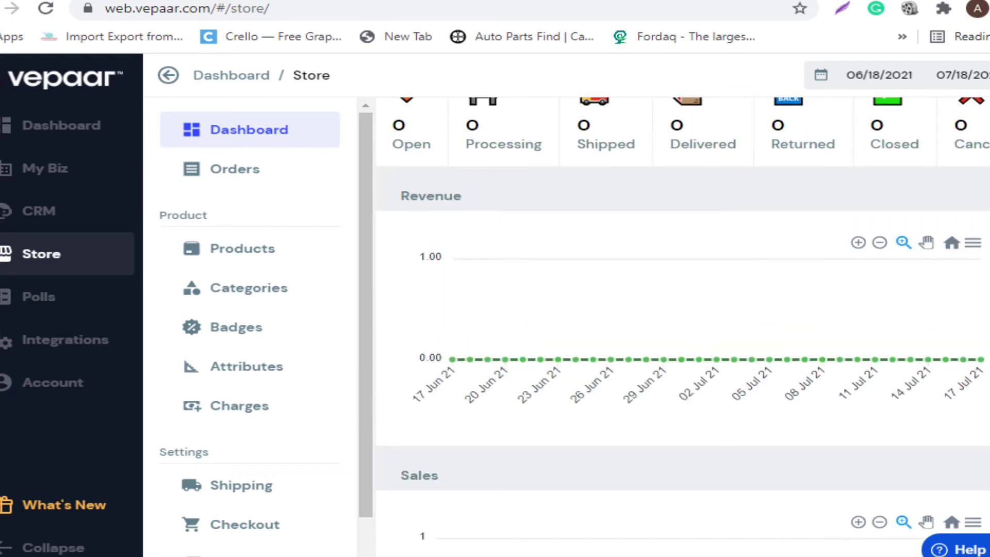
scroll(683, 330, "up", 7)
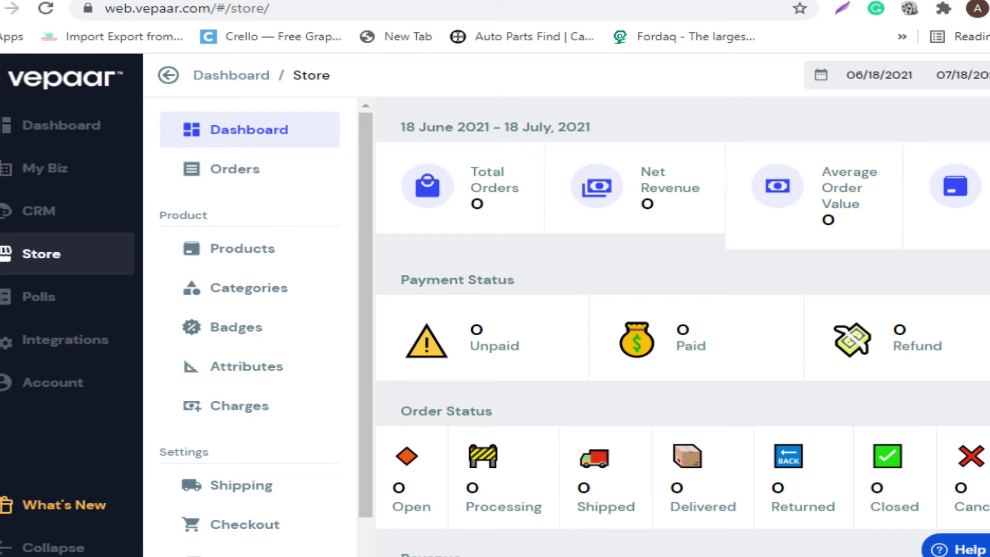
scroll(250, 330, "down", 2)
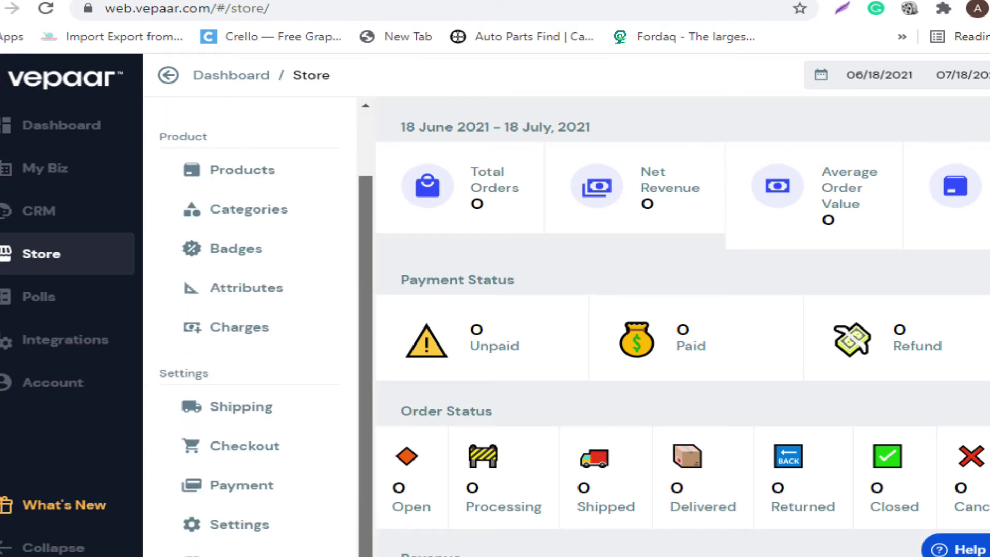
scroll(250, 330, "up", 2)
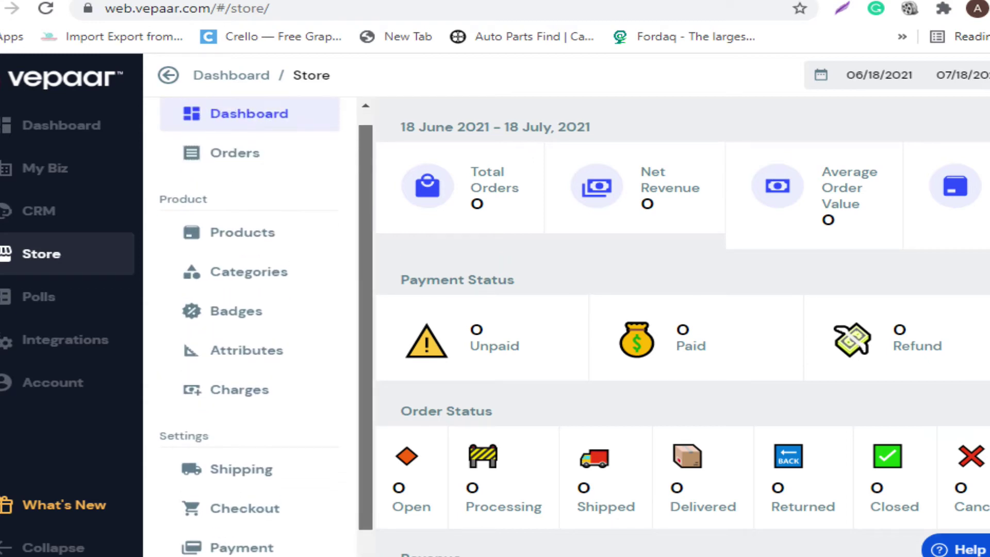
scroll(250, 330, "up", 1)
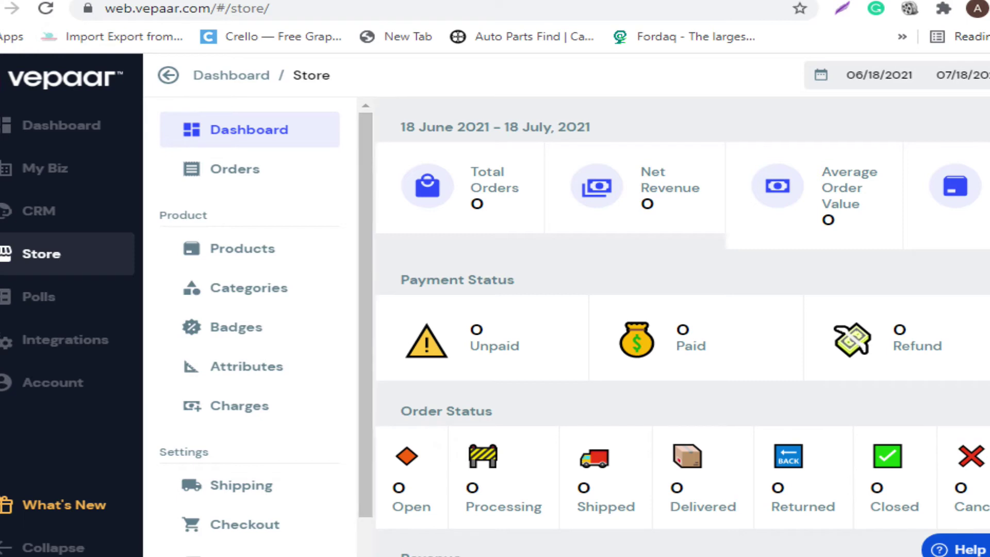
scroll(681, 320, "right", 2)
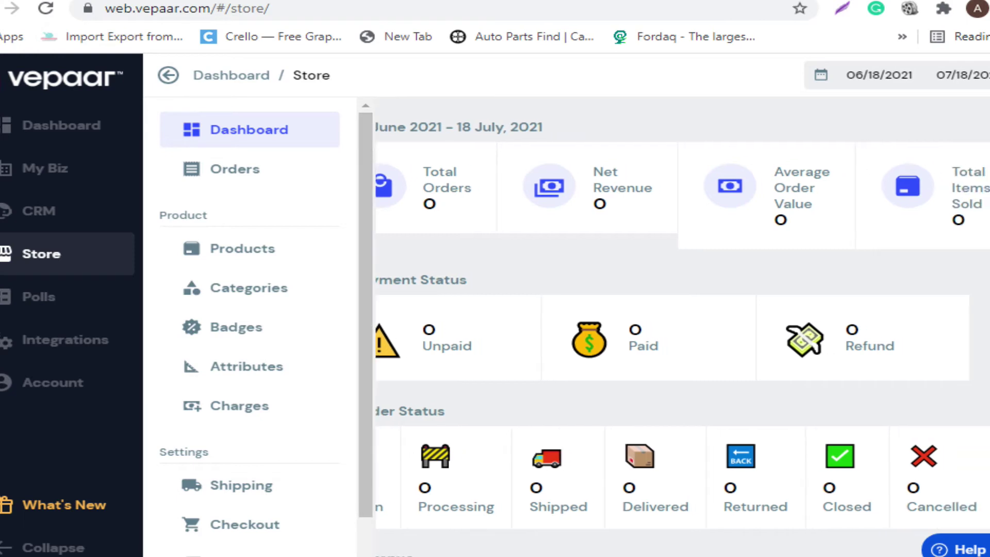
scroll(681, 320, "left", 2)
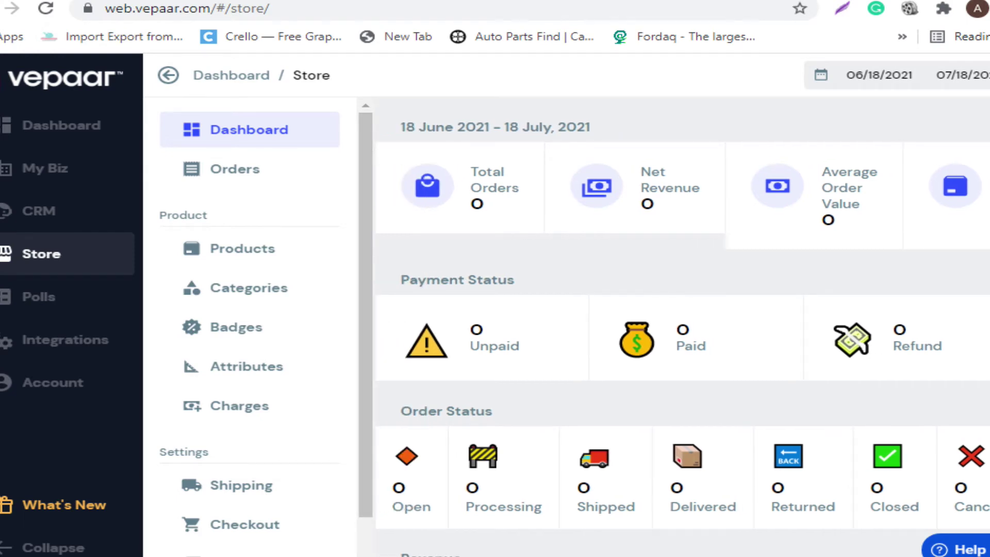
scroll(250, 319, "down", 3)
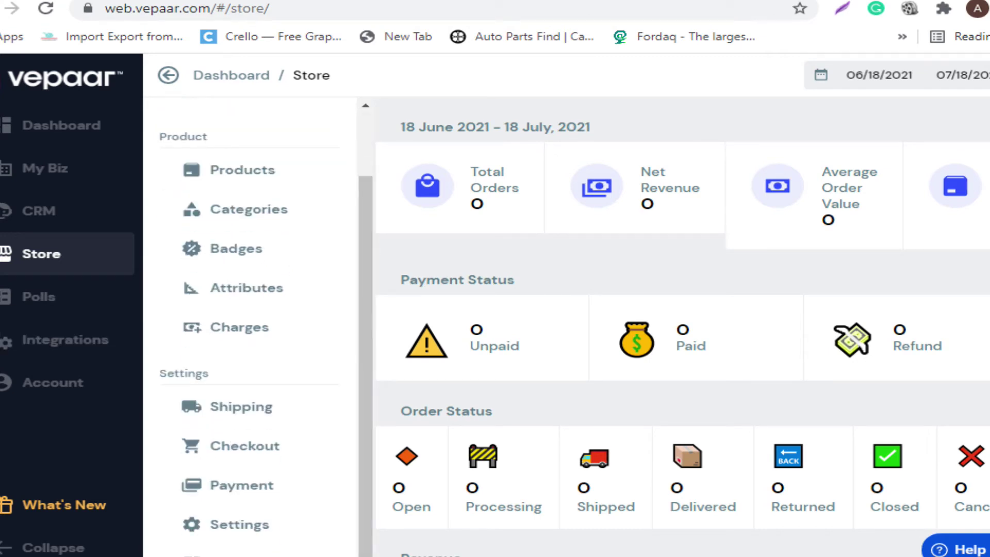
- Set the TechnyWorld globe logo as the My Biz profile image, cropped to include the whole logo
left_click(45, 168)
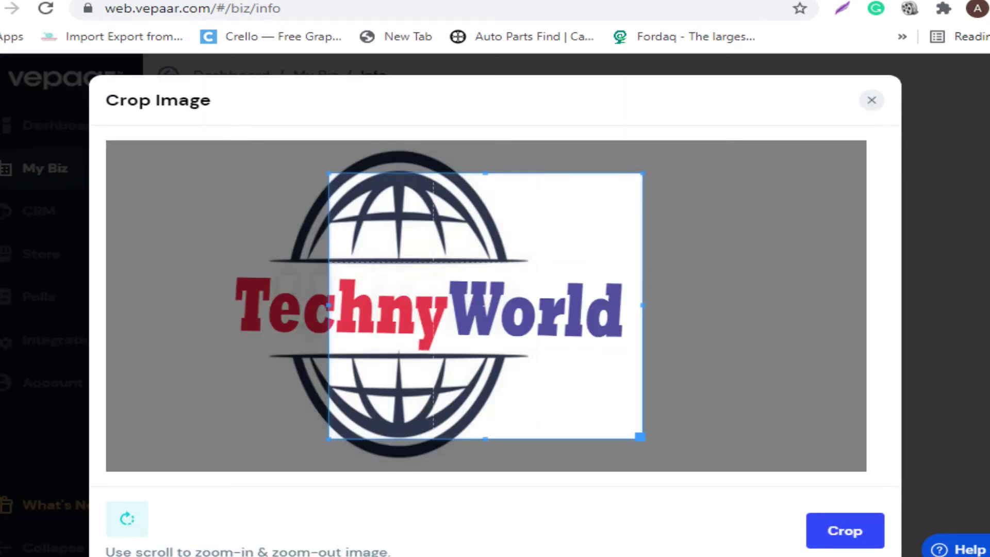
mouse_move(449, 305)
left_mouse_down()
mouse_move(406, 306)
mouse_move(429, 306)
left_mouse_up()
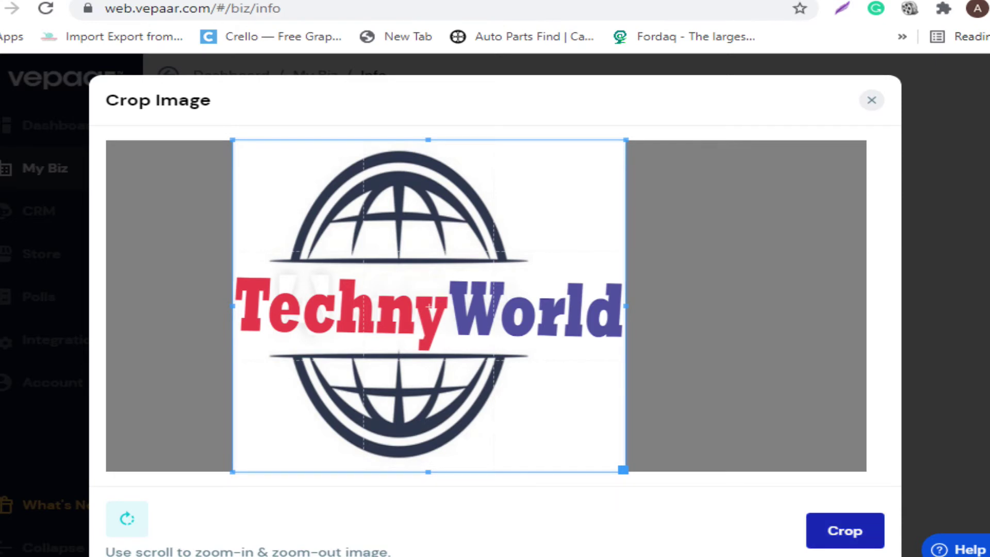
left_click(845, 530)
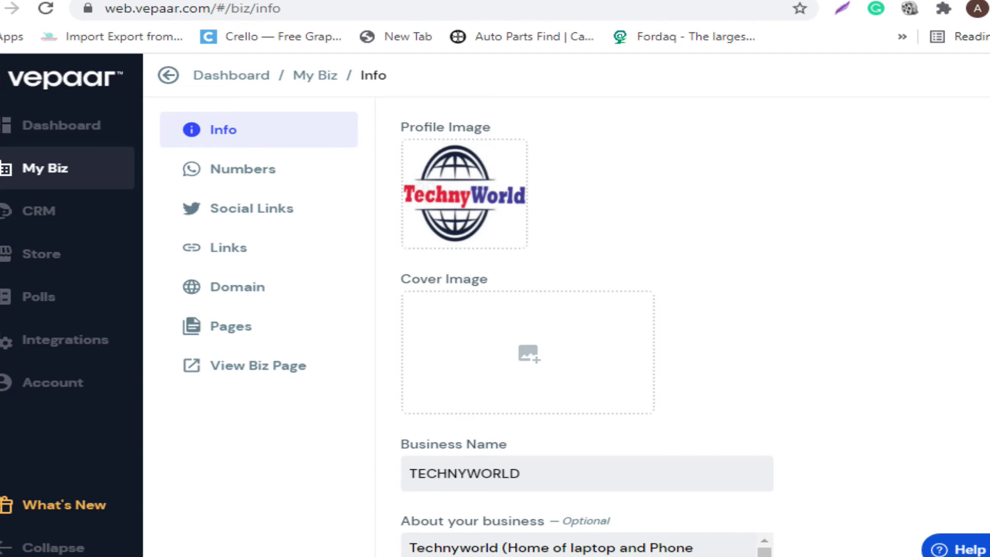
- Review the remaining business info fields and the domain settings of My Biz
scroll(587, 330, "down", 5)
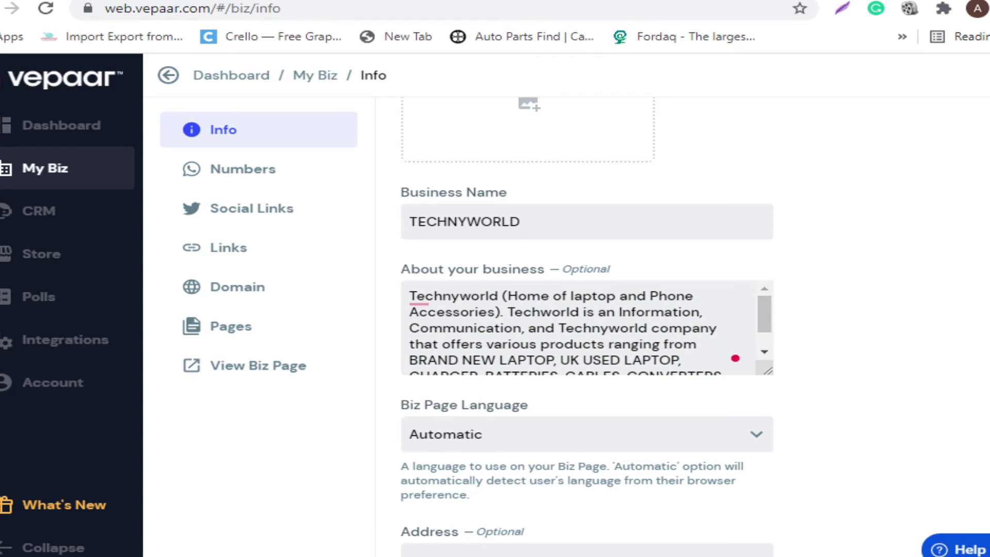
scroll(587, 326, "down", 5)
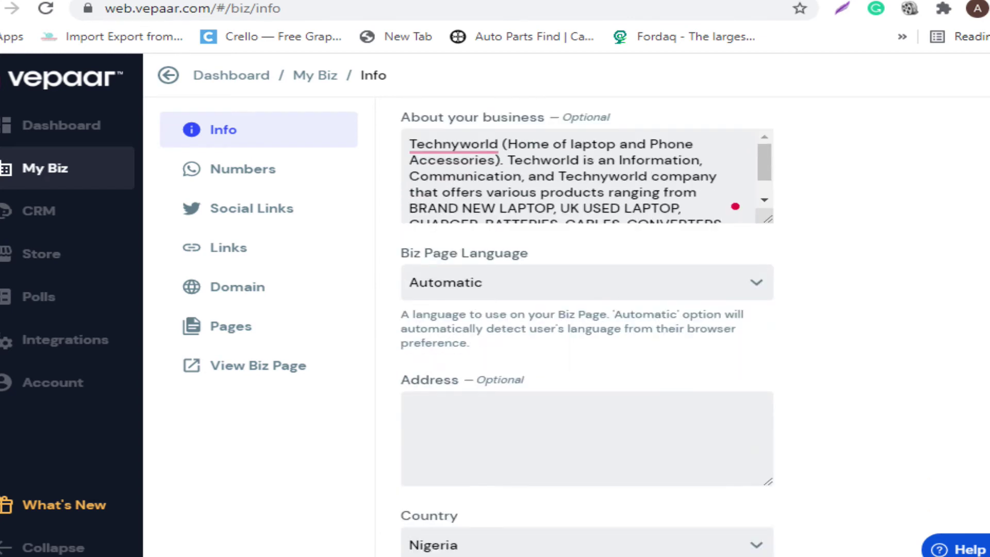
scroll(586, 319, "down", 1)
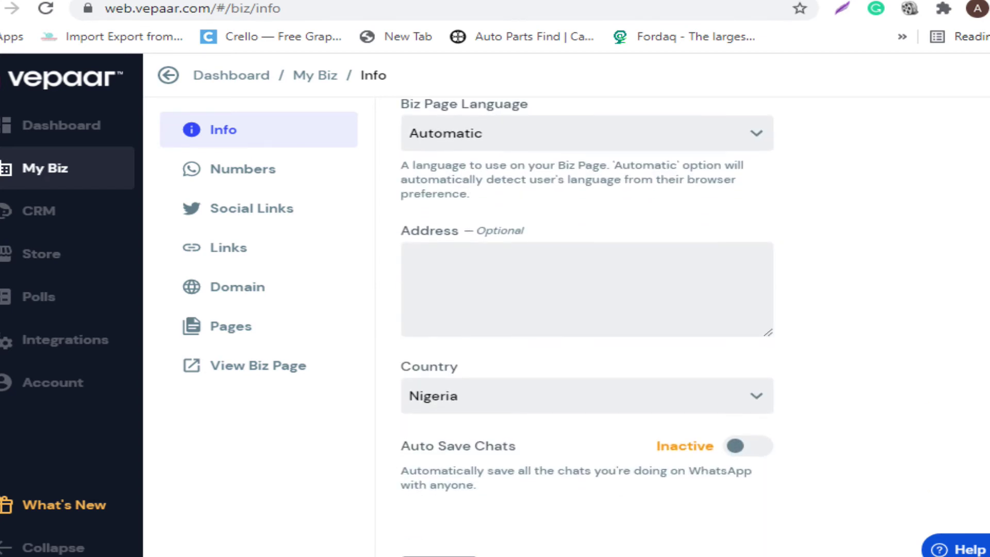
scroll(586, 320, "down", 1)
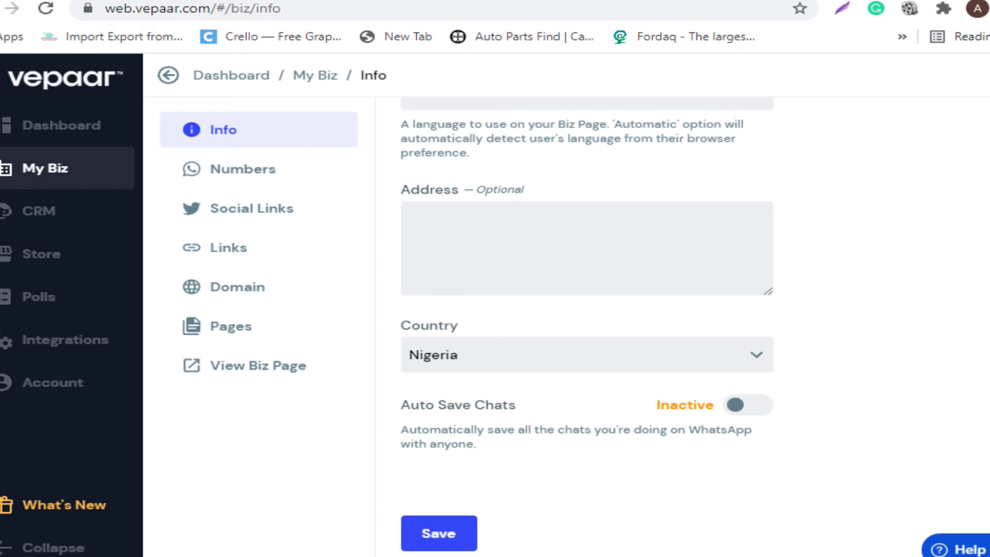
left_click(238, 287)
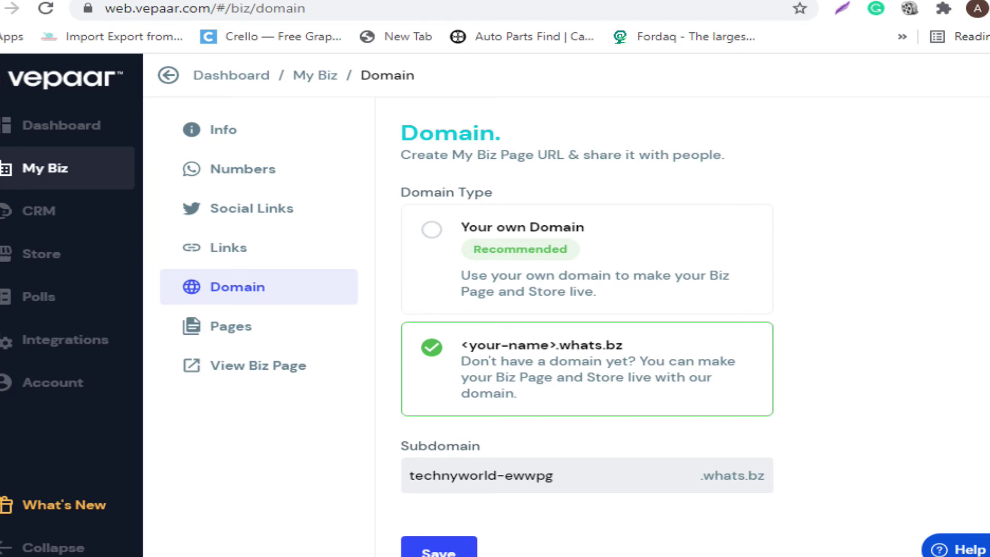
- View the available integrations and the CRM tickets section
left_click(65, 339)
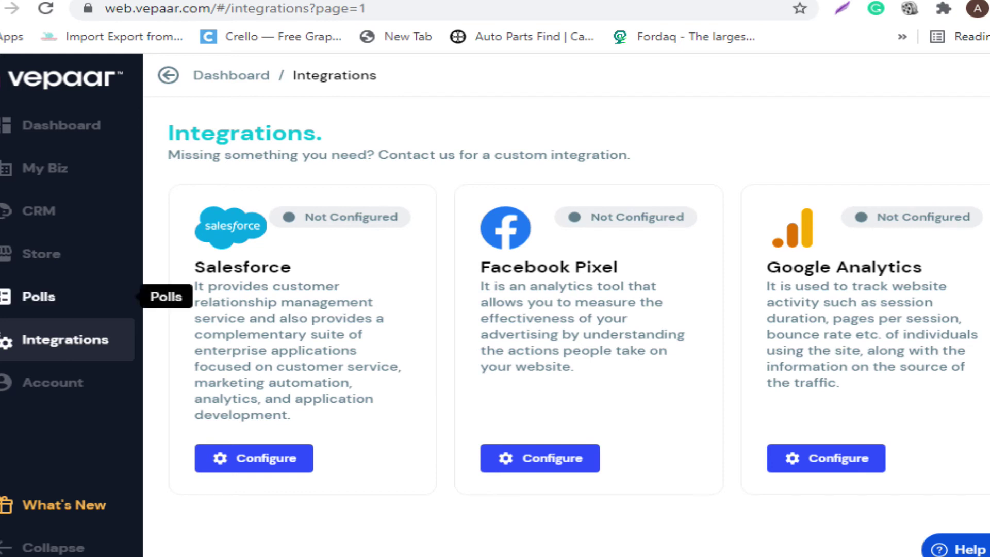
left_click(39, 210)
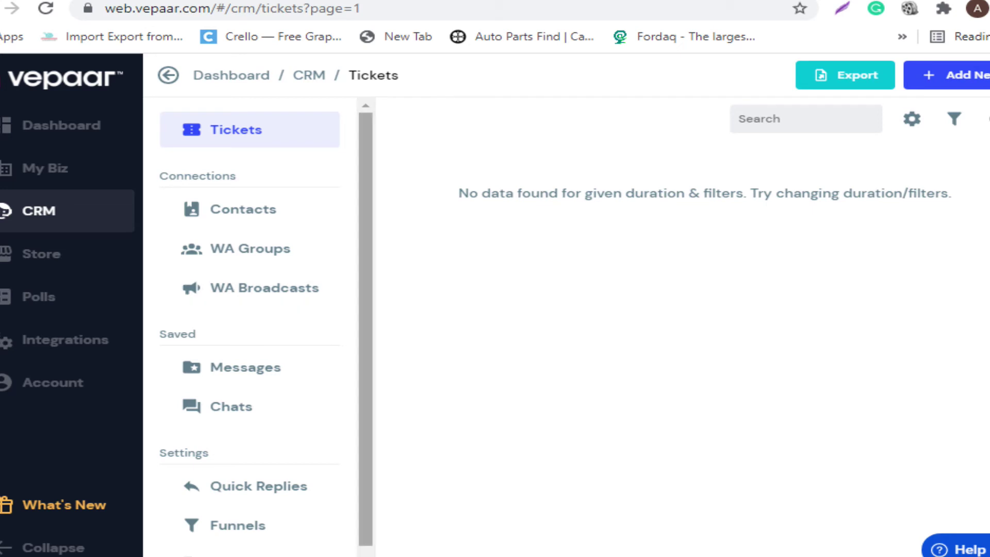
- Look through the remaining CRM sections, the available integrations and the account profile page
scroll(249, 325, "down", 1)
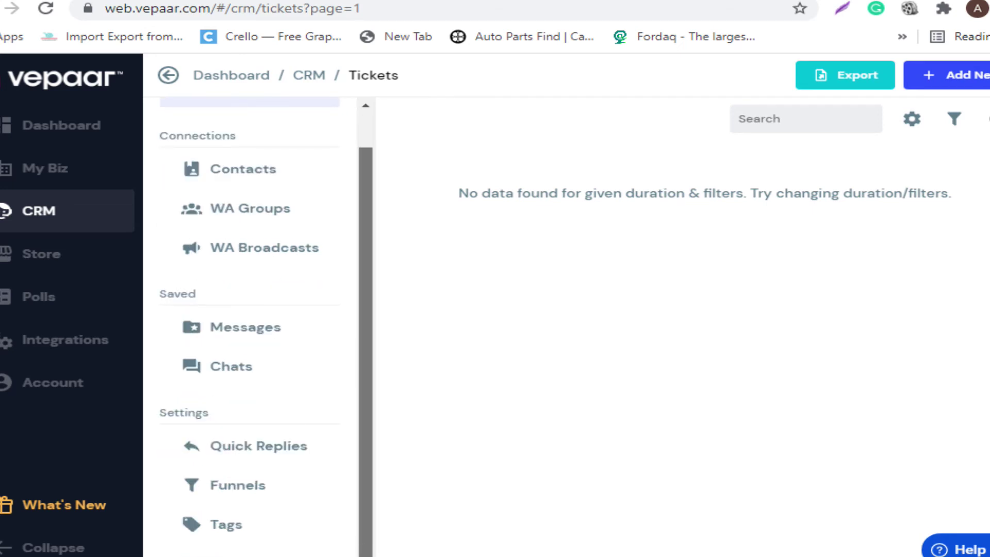
left_click(65, 339)
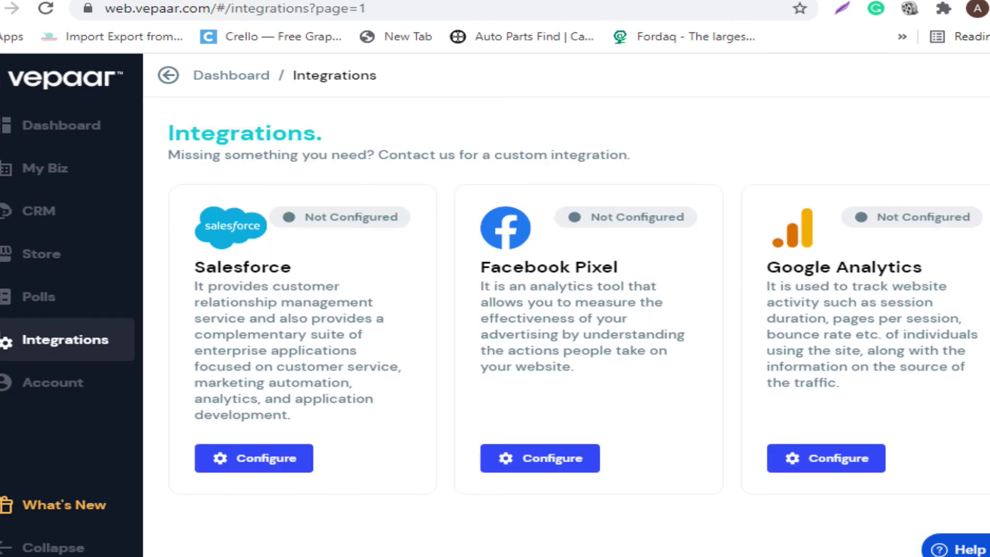
left_click(53, 382)
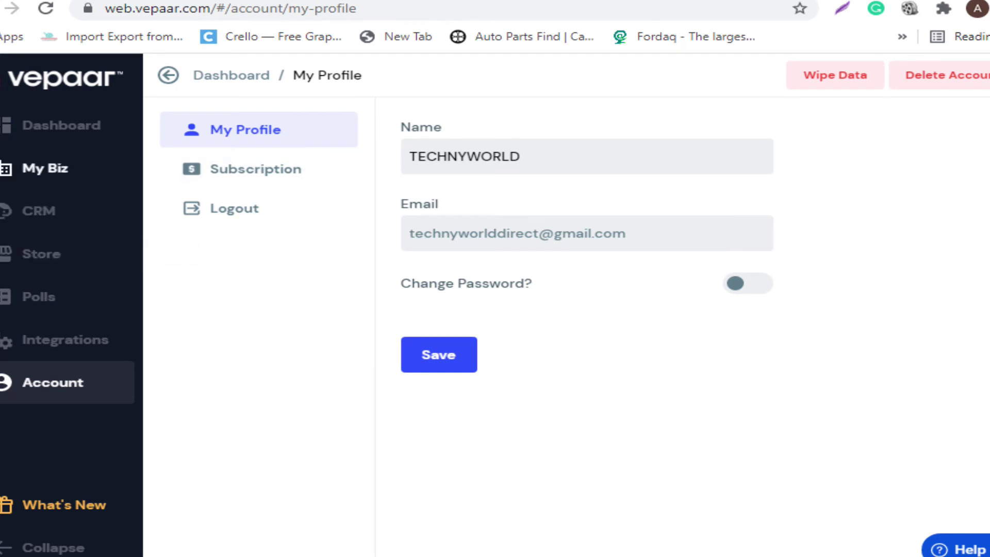
- Fill in a new active product category named shoe in the Store's product categories
left_click(41, 253)
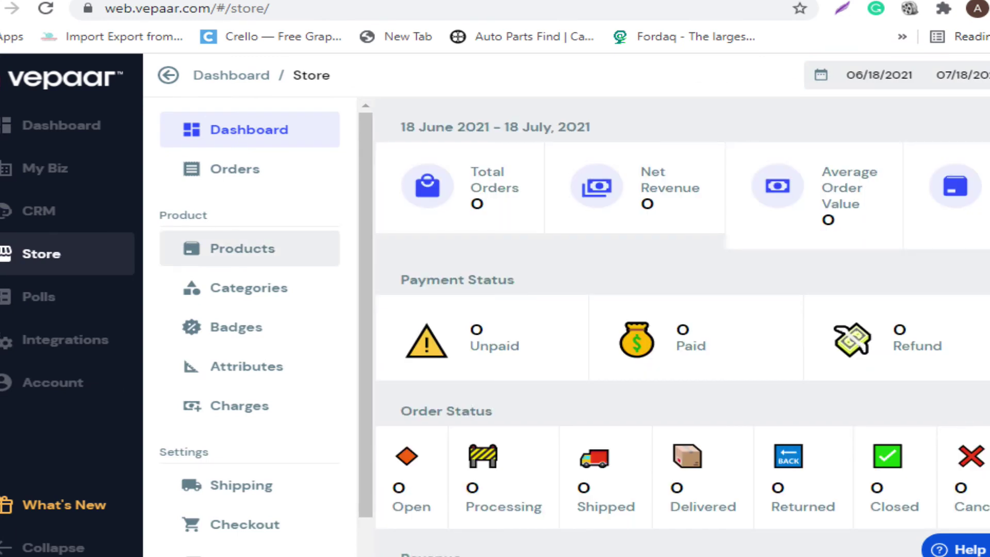
left_click(242, 249)
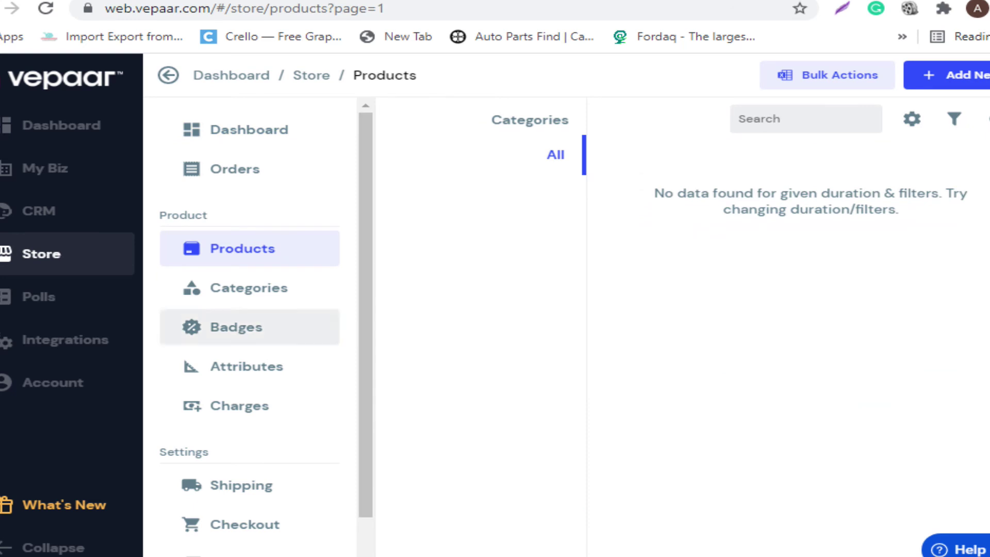
left_click(248, 288)
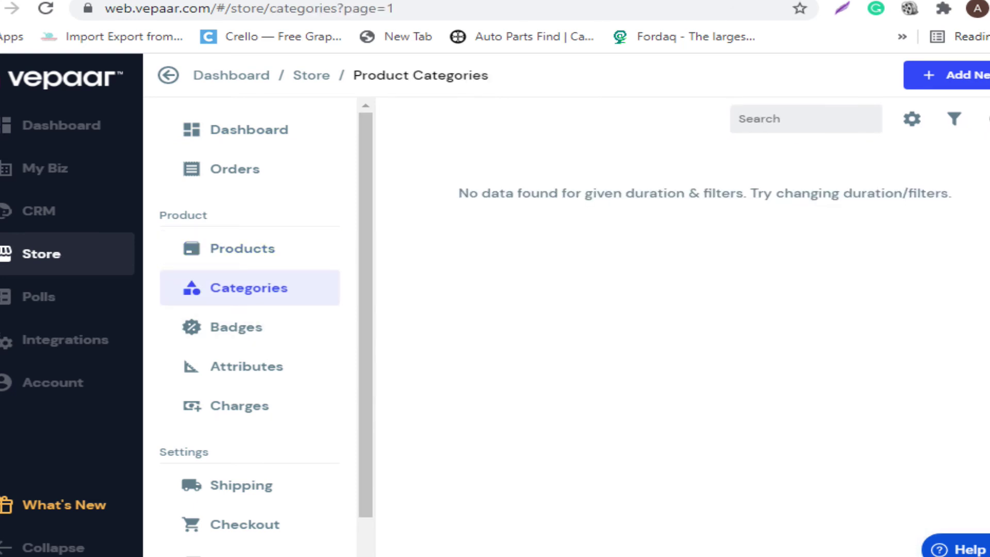
left_click(949, 75)
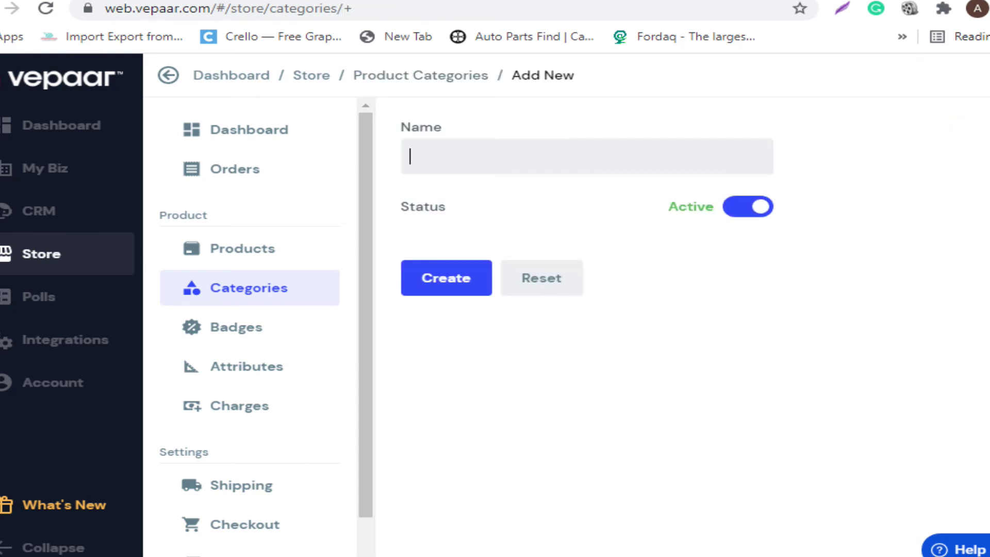
type("shoe")
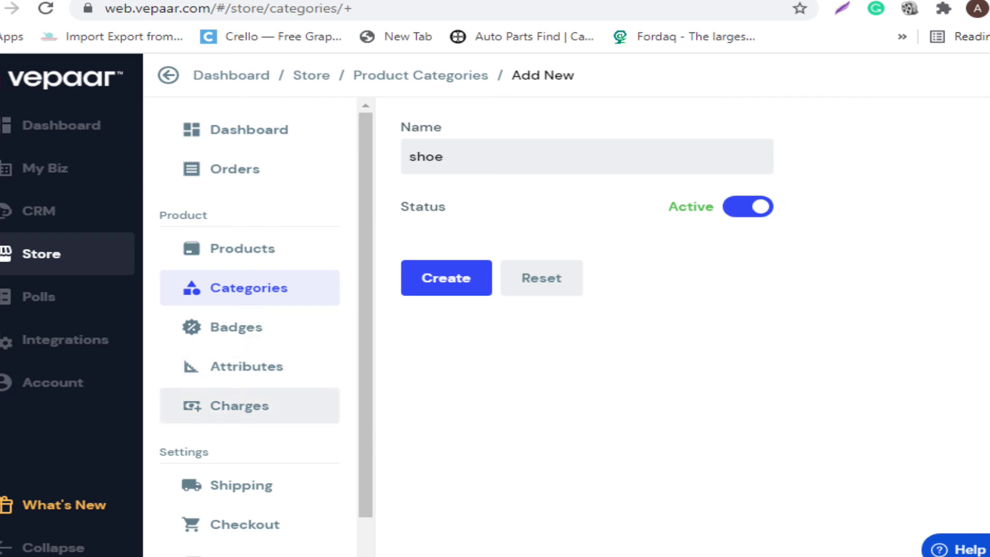
- Review the Store's product charges and examine the available payment modes down to Paystack and Flutterwave
left_click(240, 406)
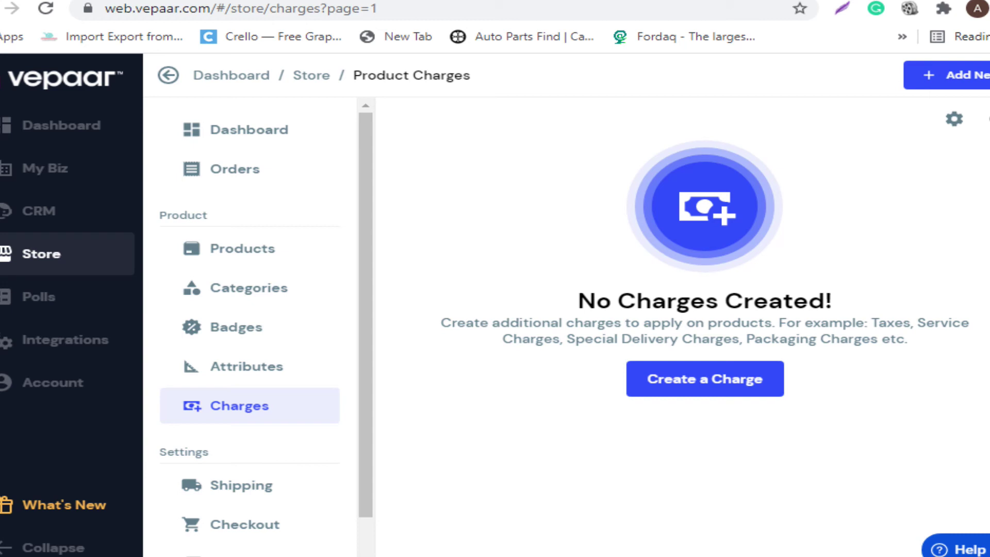
scroll(250, 330, "down", 2)
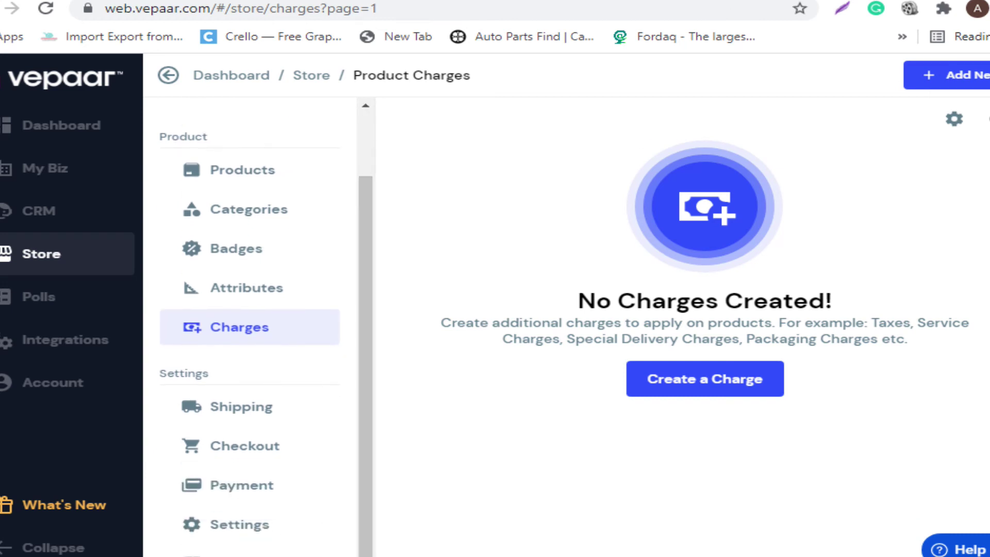
left_click(241, 485)
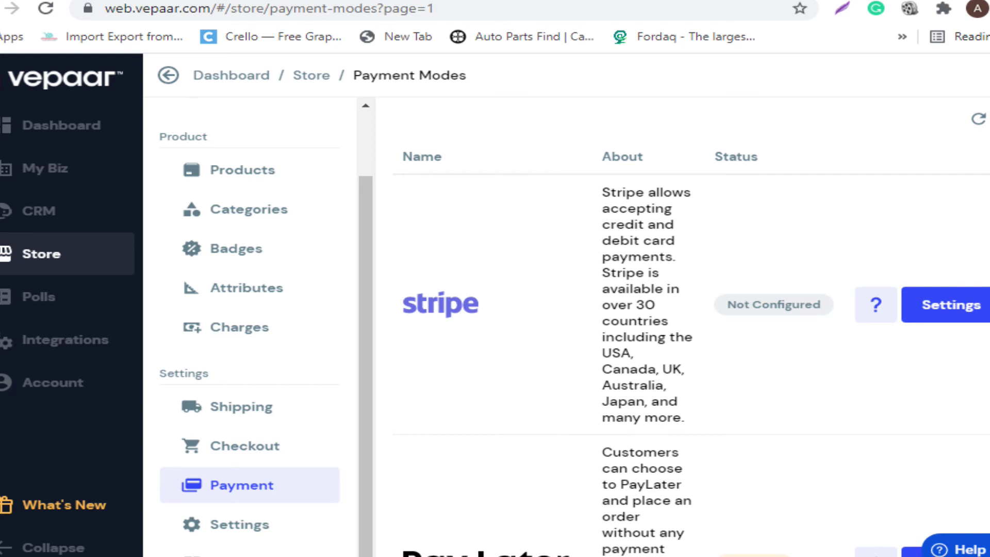
scroll(691, 330, "down", 10)
scroll(691, 330, "down", 2)
scroll(691, 330, "down", 8)
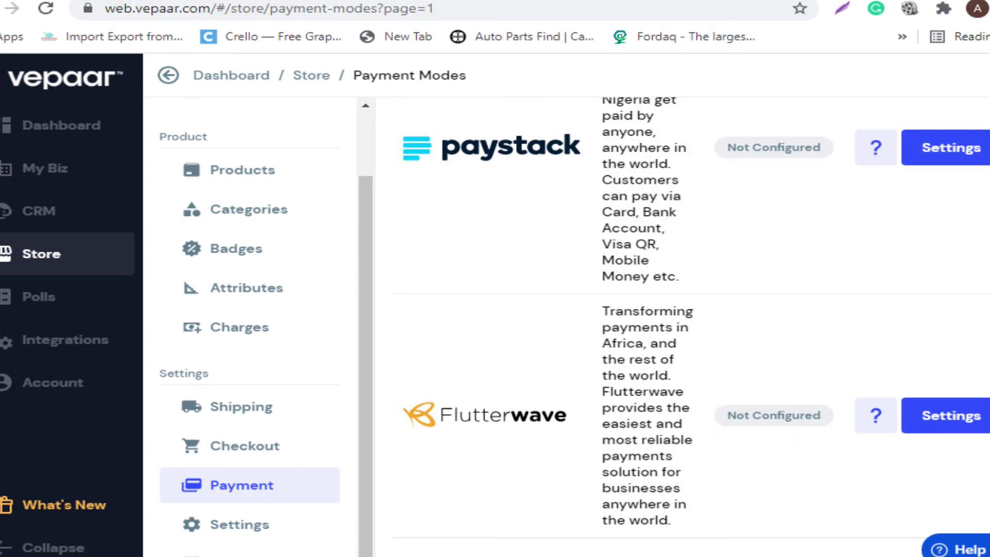
- Open the paystack.com website in a new browser tab
key("ctrl+t")
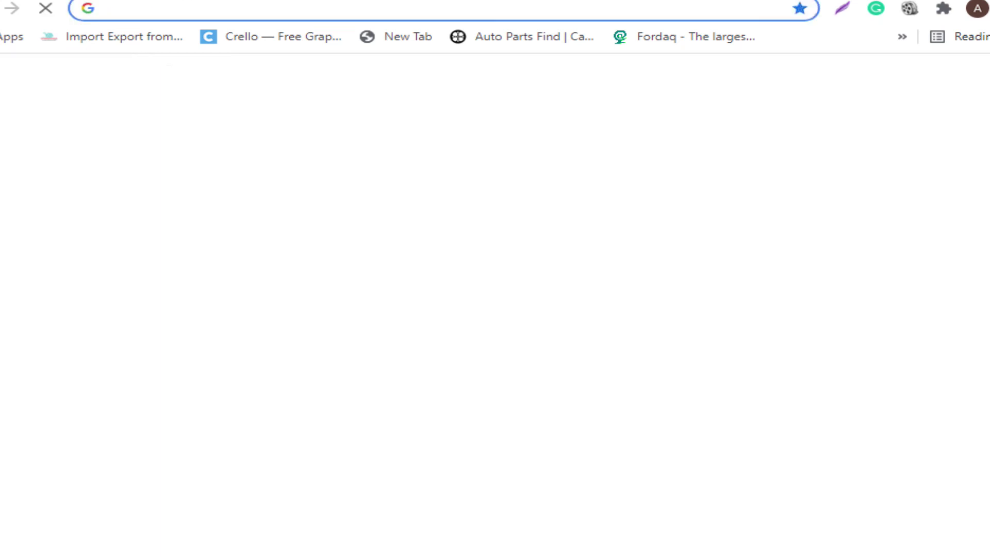
type("pay")
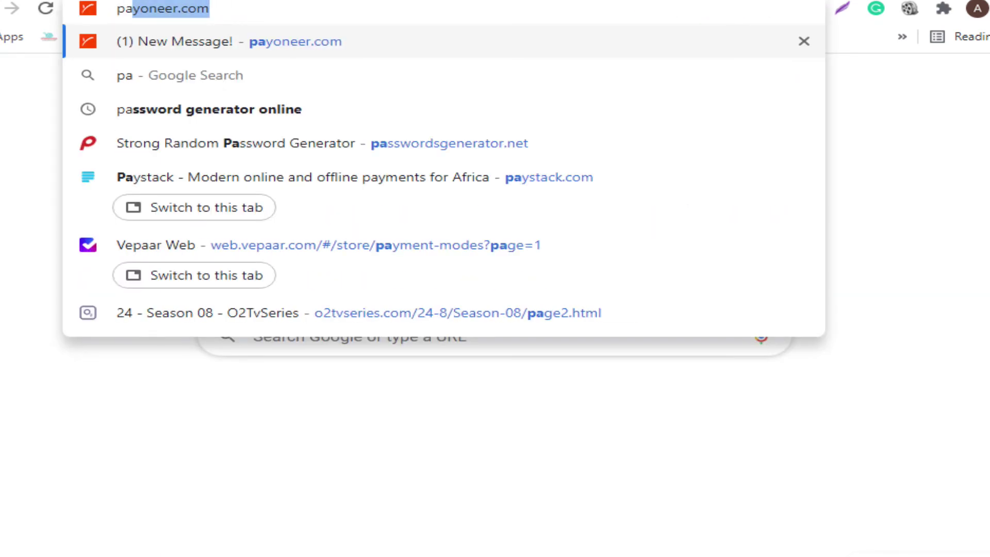
type("st")
key("Right")
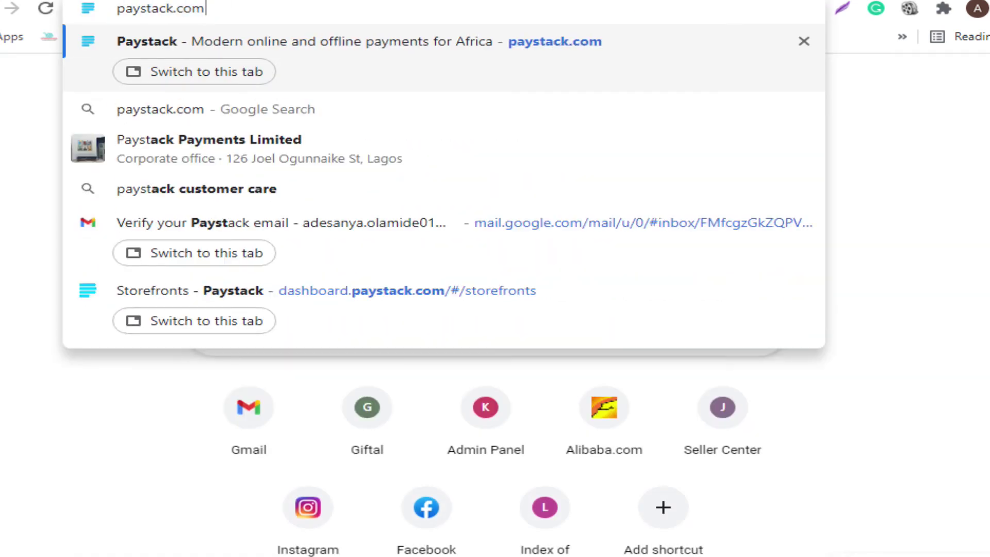
key("Return")
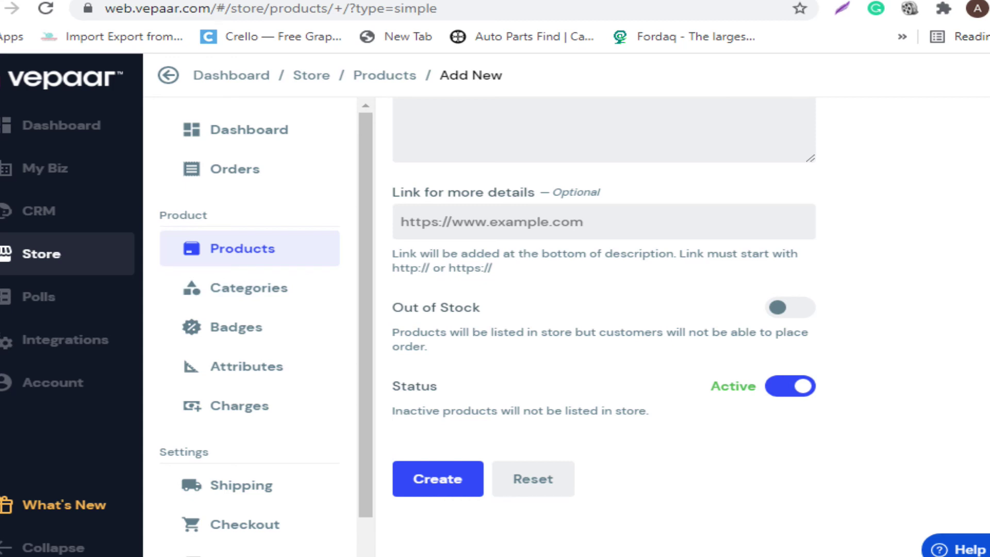
- Set the UK USED LAPTOP product's regular price to 100000 and its selling price to 90000
scroll(603, 325, "up", 6)
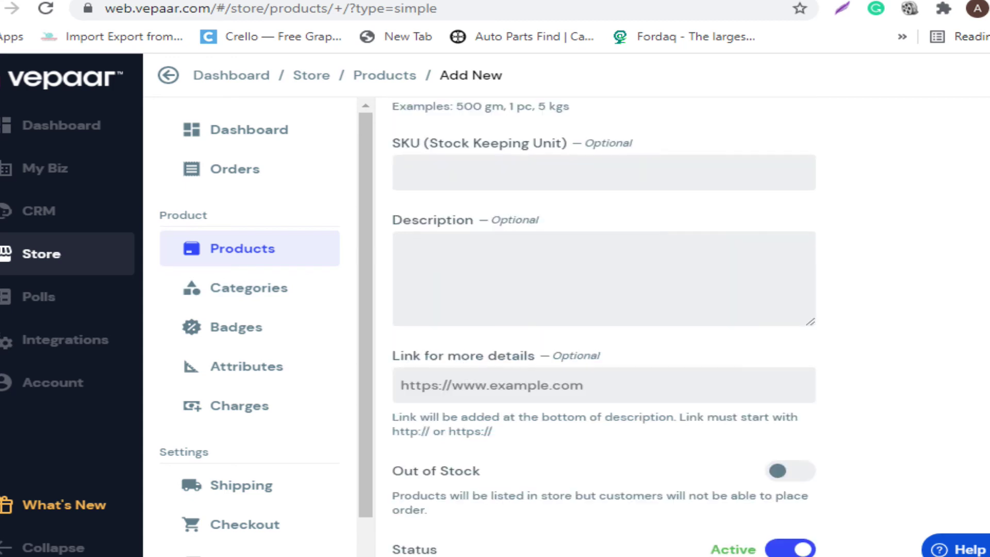
scroll(603, 325, "up", 4)
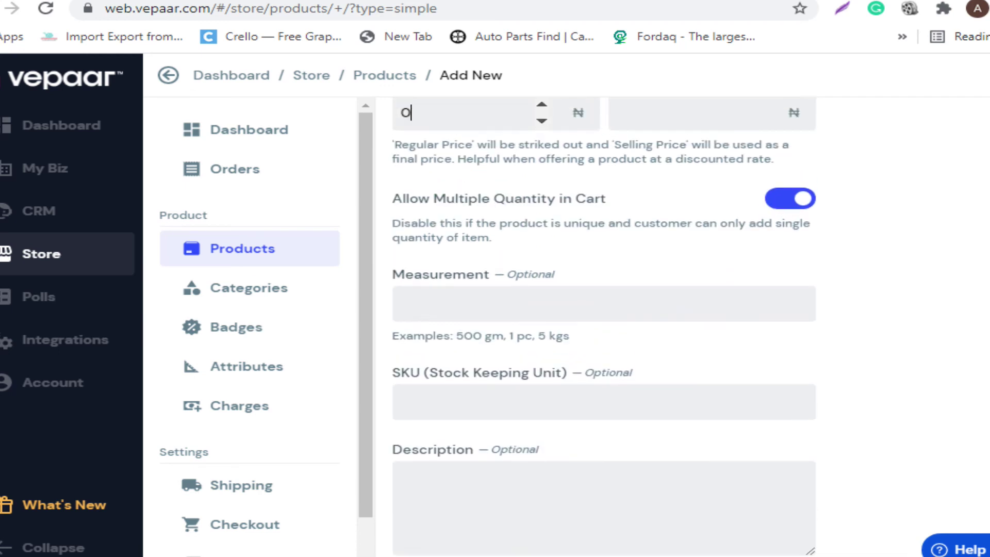
scroll(603, 325, "up", 3)
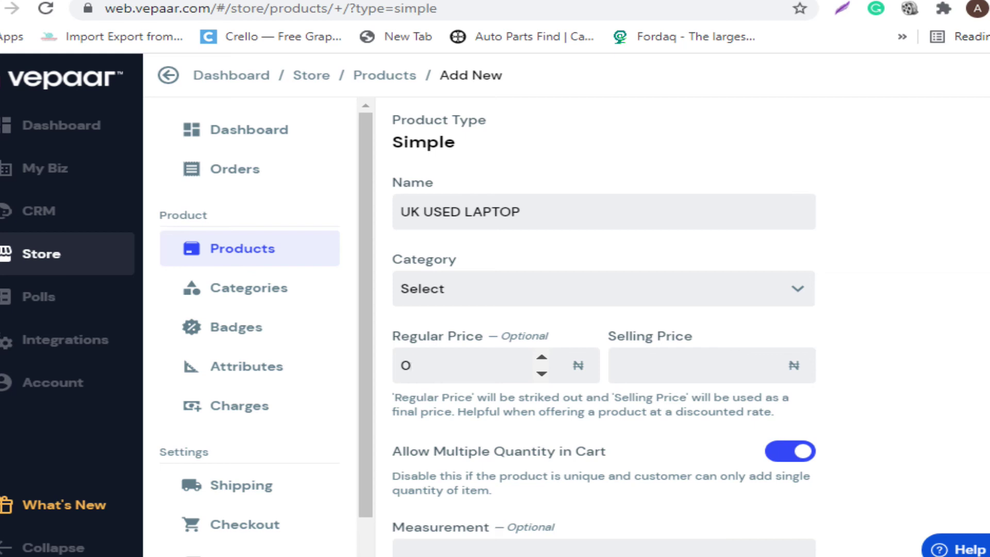
key("BackSpace")
type("100000")
left_click(645, 365)
type("90000")
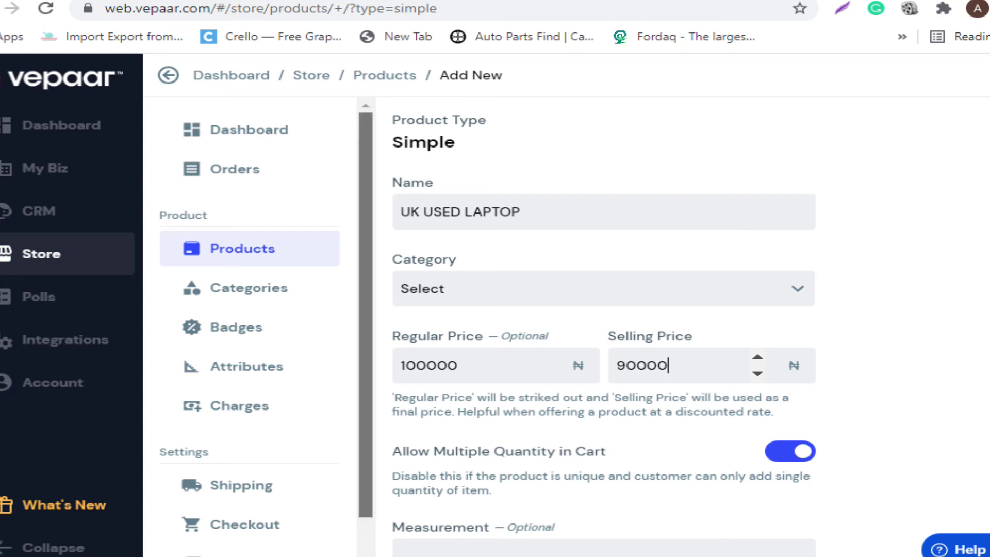
- View the Store's shipping locations page and the surrounding product and settings sections
scroll(250, 310, "down", 1)
left_click(242, 418)
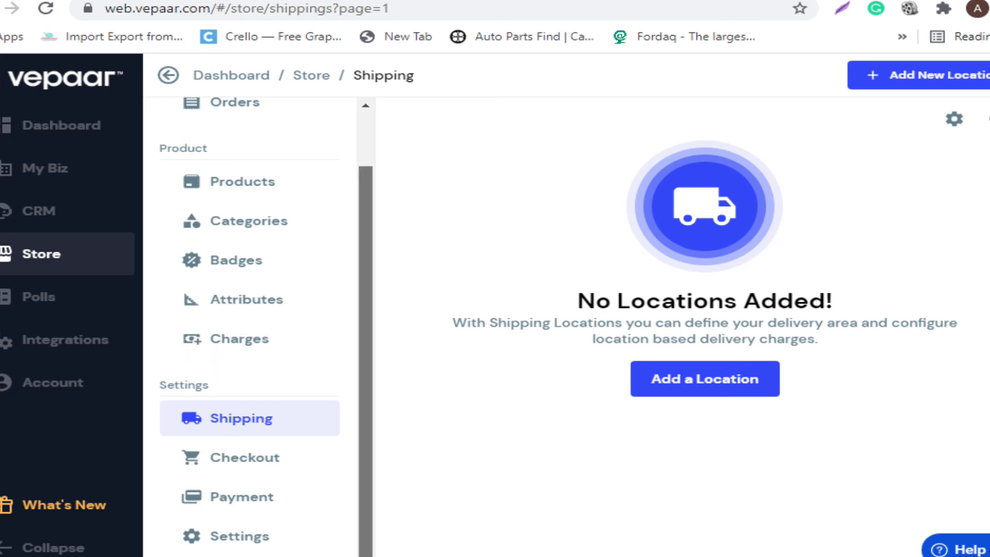
scroll(266, 327, "up", 1)
scroll(266, 326, "up", 1)
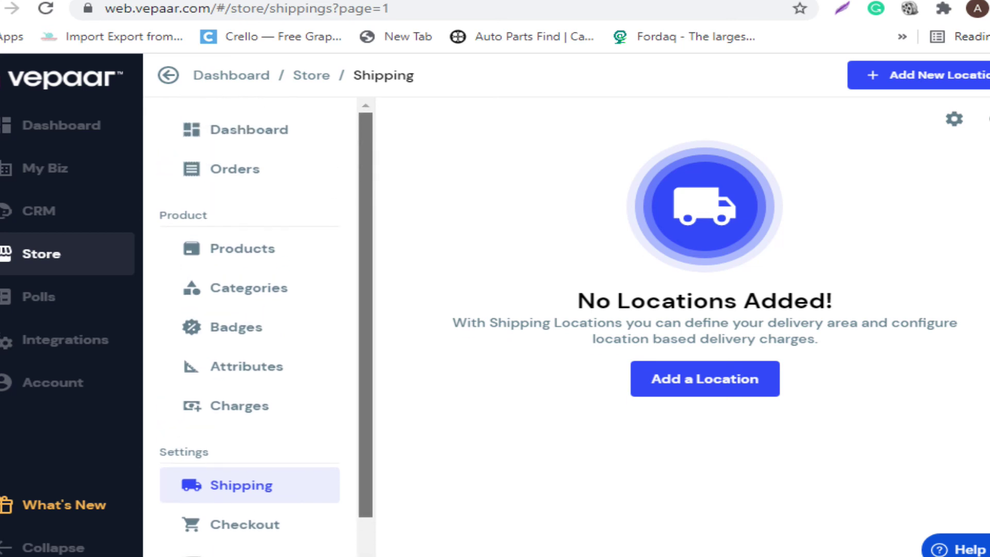
scroll(266, 326, "down", 2)
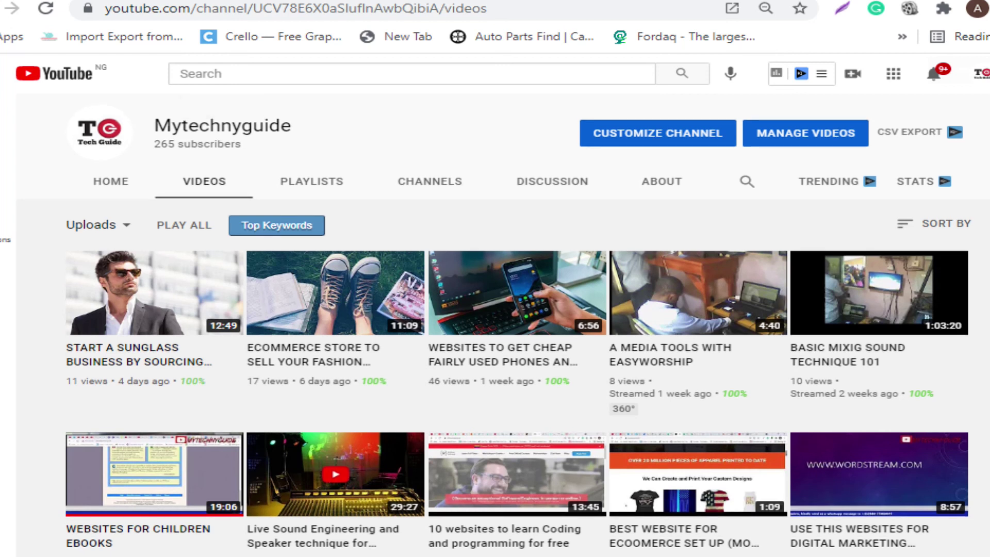
- Browse the uploaded videos of the Mytechnyguide channel on YouTube
scroll(495, 330, "down", 5)
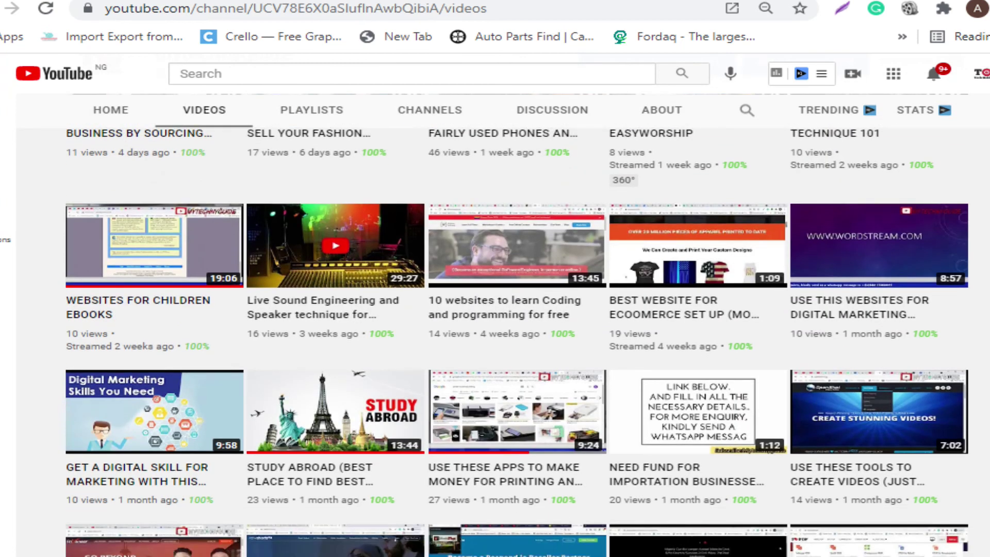